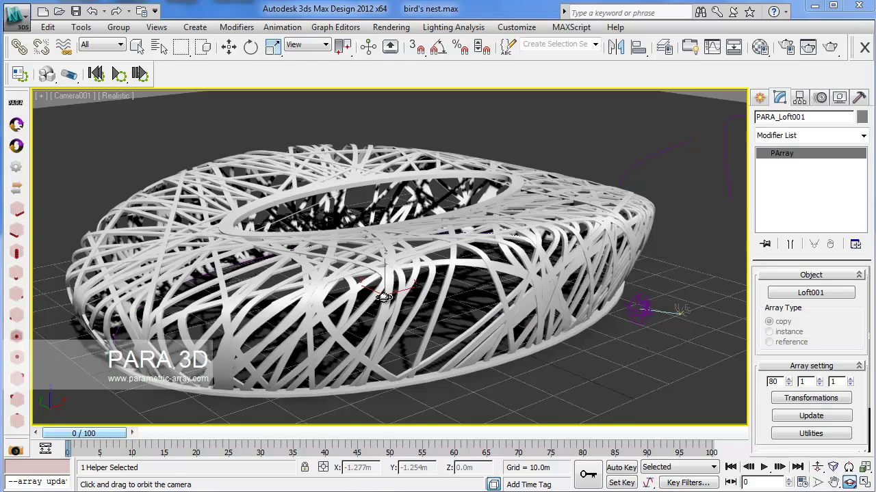
Orbit and truck Camera001 to view the woven nest from a lower side angle.
drag(336, 281, 359, 278)
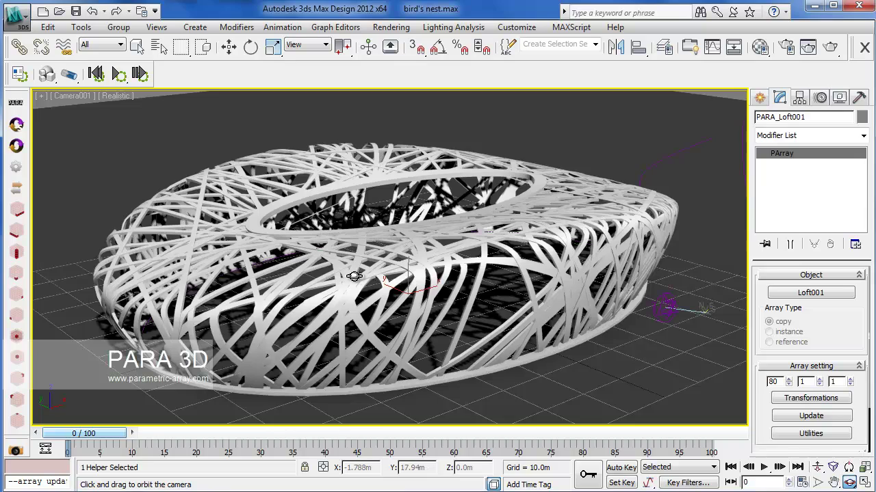
mouse_move(354, 276)
mouse_down()
mouse_move(372, 279)
mouse_move(372, 289)
mouse_move(416, 263)
mouse_move(474, 290)
mouse_move(505, 270)
mouse_move(354, 288)
mouse_up()
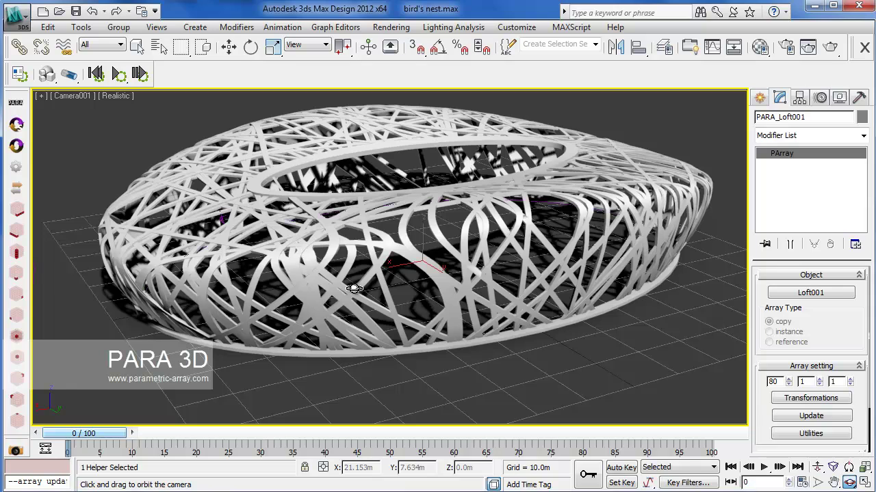
mouse_move(357, 270)
mouse_down()
mouse_move(411, 250)
mouse_move(479, 251)
mouse_move(347, 269)
mouse_move(335, 255)
mouse_move(406, 278)
mouse_up()
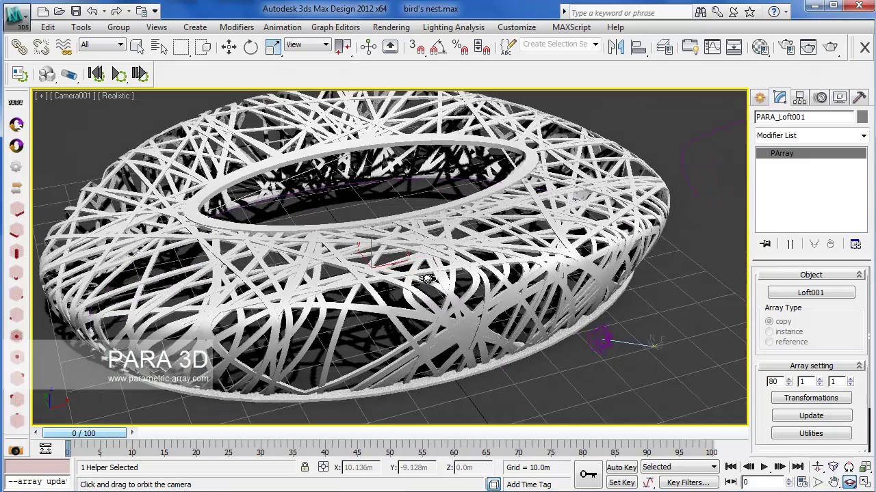
drag(345, 277, 355, 261)
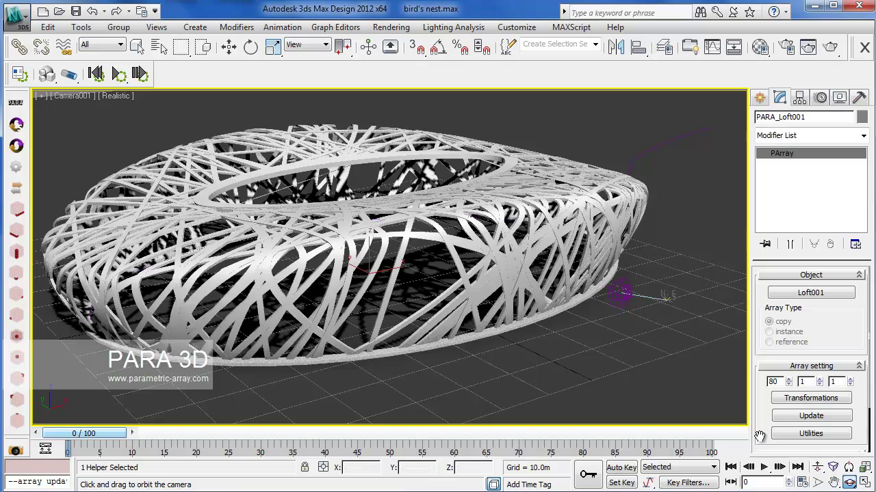
click(834, 483)
drag(472, 314, 526, 316)
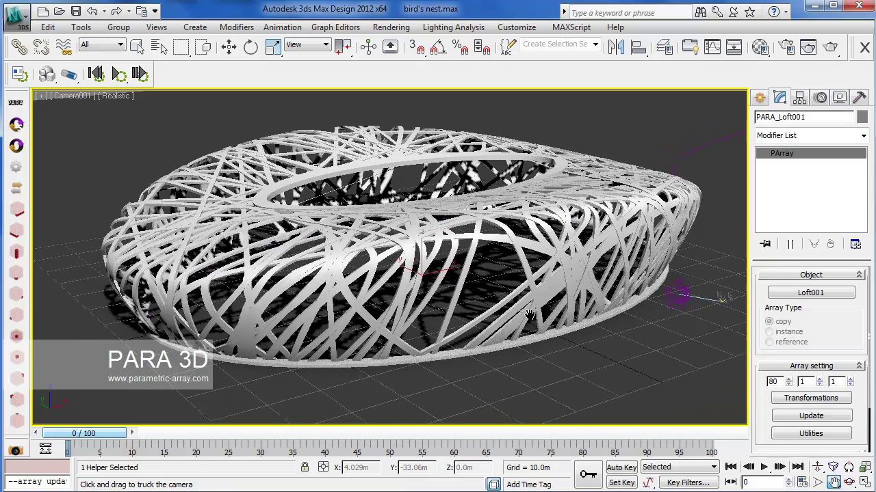
Select strip Loft065 and bring its 0.558 m Shell outer amount into view.
right_click(527, 316)
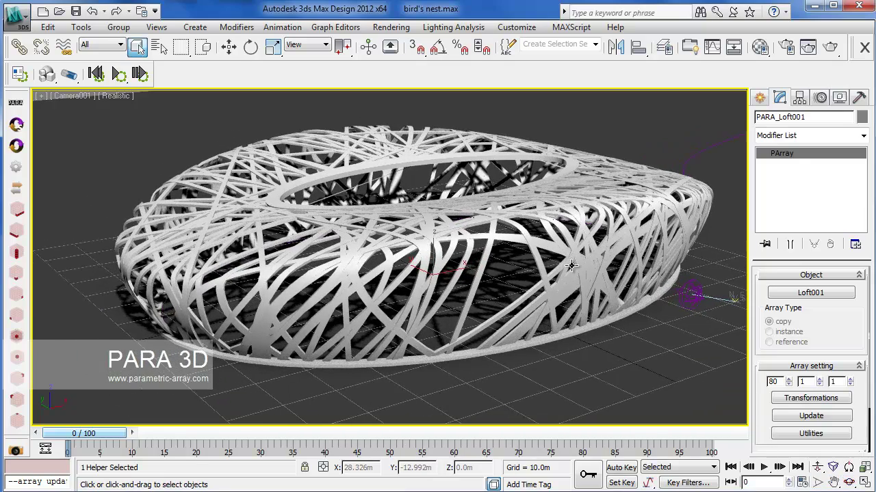
click(578, 262)
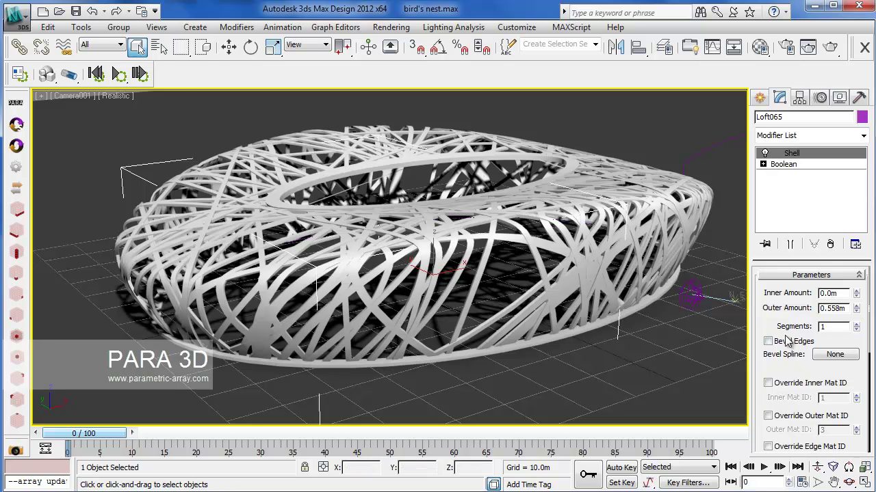
drag(773, 373, 774, 339)
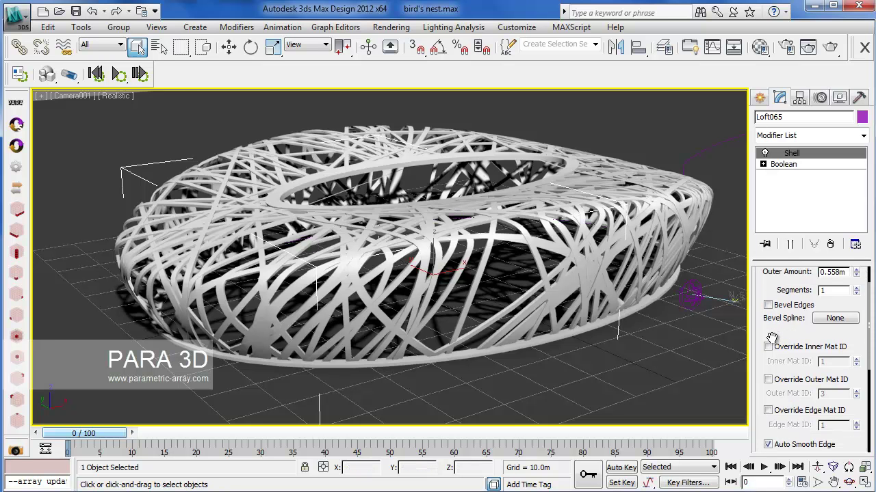
middle_drag(179, 216, 180, 233)
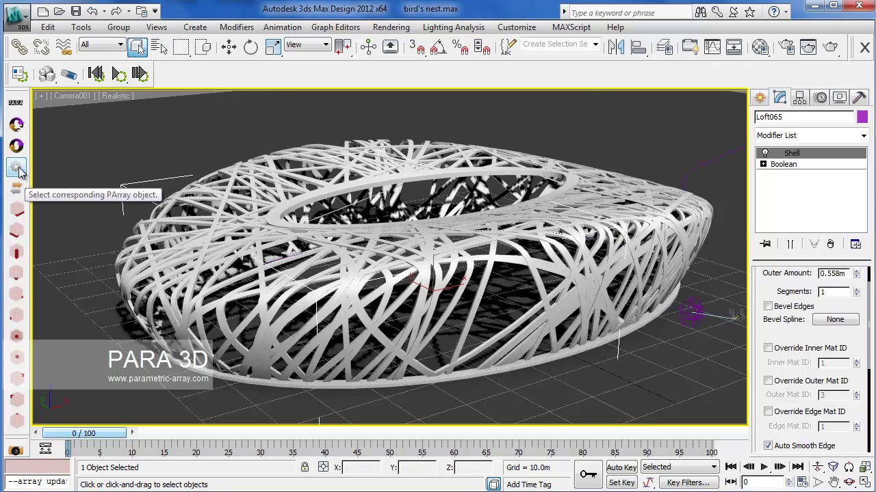
Open PARA_Loft001's Parametric Array Setting window, move it left, and reframe the camera.
click(17, 169)
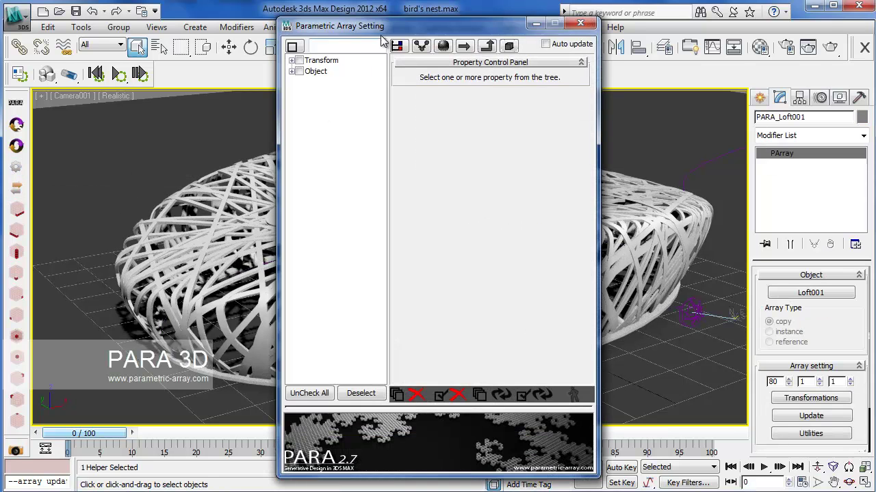
drag(382, 31, 128, 24)
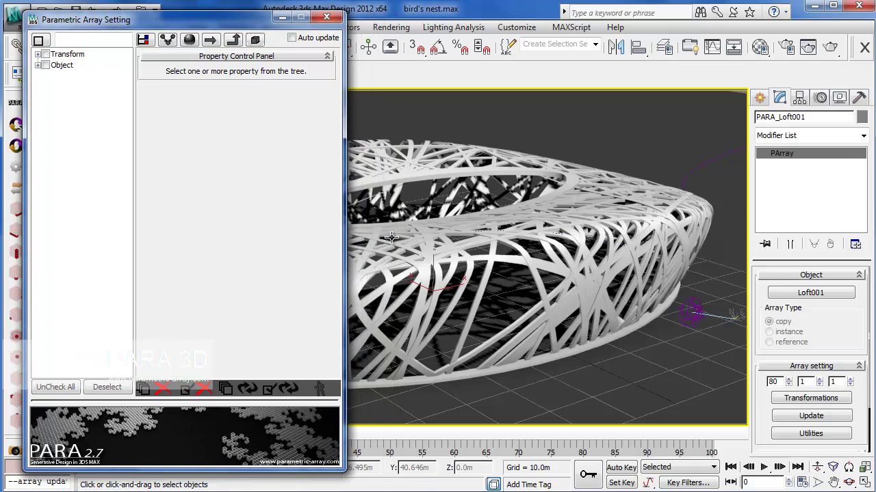
mouse_move(431, 230)
alt+middle_down()
mouse_move(390, 217)
mouse_move(488, 265)
alt+middle_up()
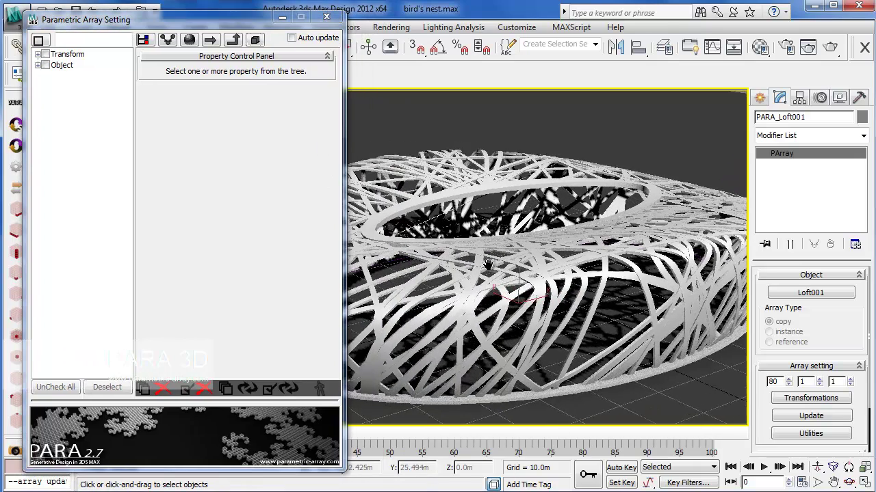
click(817, 468)
drag(505, 264, 510, 291)
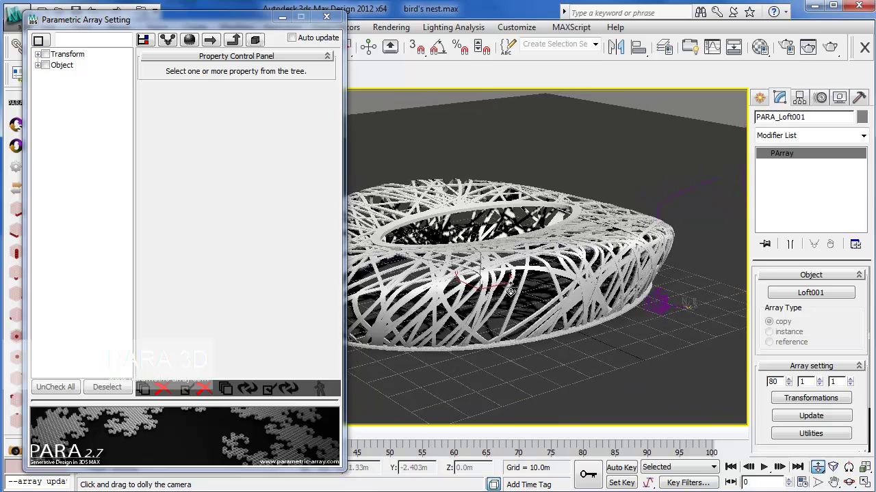
alt+middle_drag(510, 291, 545, 279)
click(771, 382)
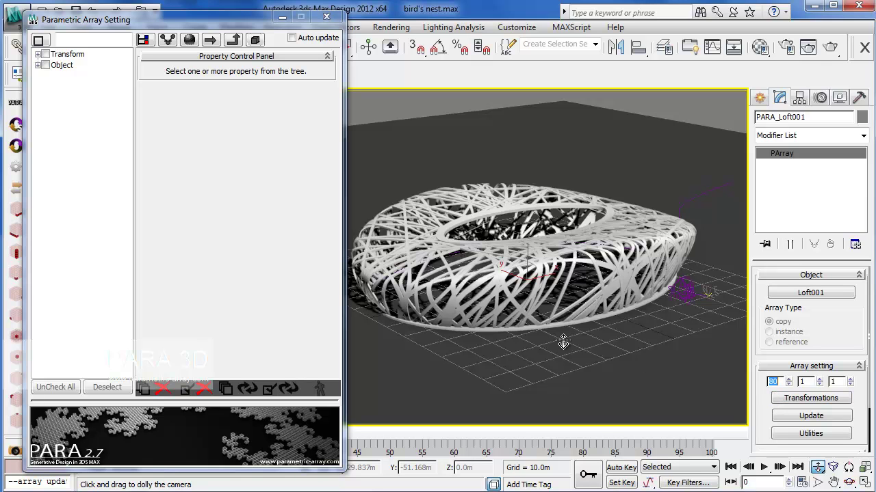
Rebuild the nest with the array count reduced to 40 strips.
text(4)
key(Return)
click(848, 483)
mouse_move(490, 299)
mouse_down()
mouse_move(514, 283)
mouse_move(517, 310)
mouse_up()
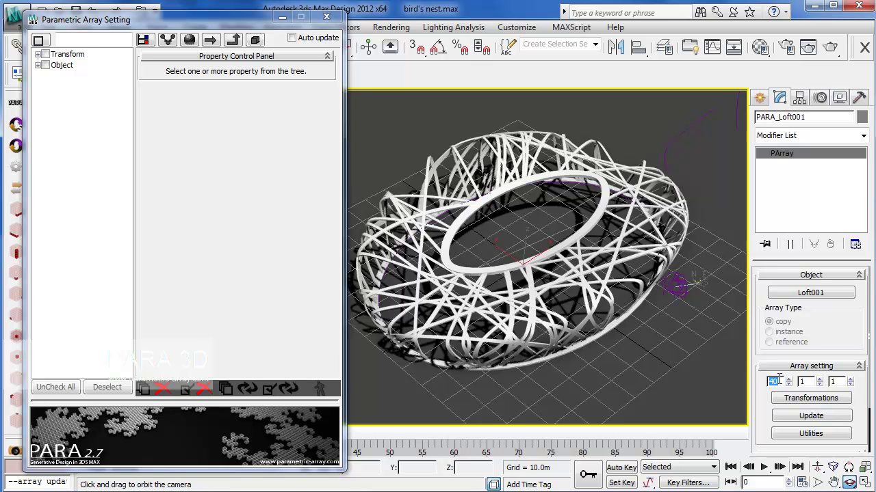
text(80)
Restore the array count to 80 and orbit and dolly in to review it.
key(Return)
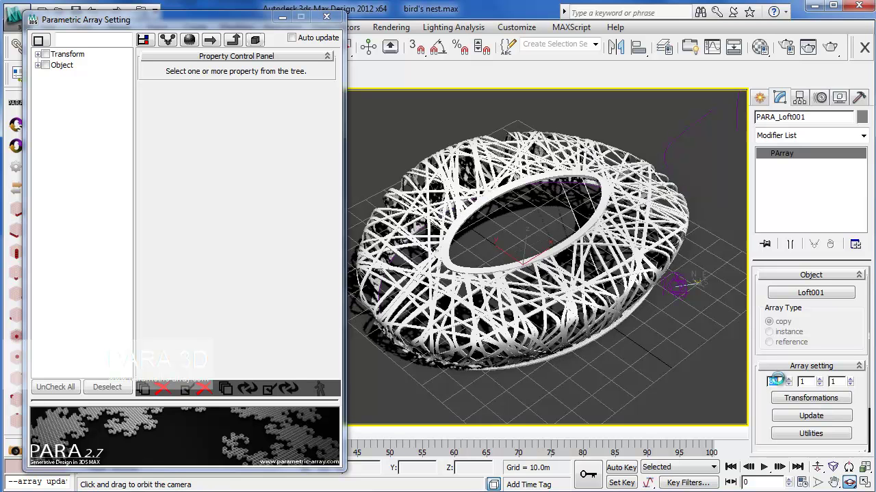
drag(509, 291, 535, 263)
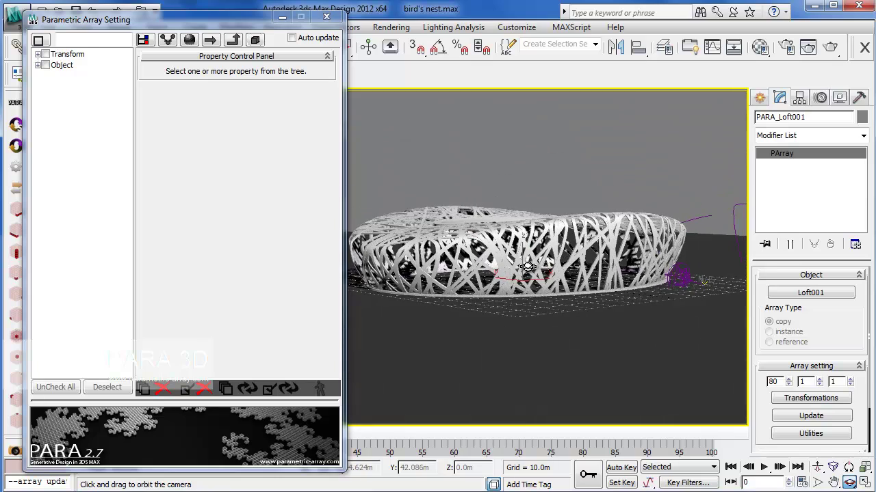
mouse_move(535, 263)
mouse_down()
mouse_move(557, 294)
mouse_move(504, 207)
mouse_up()
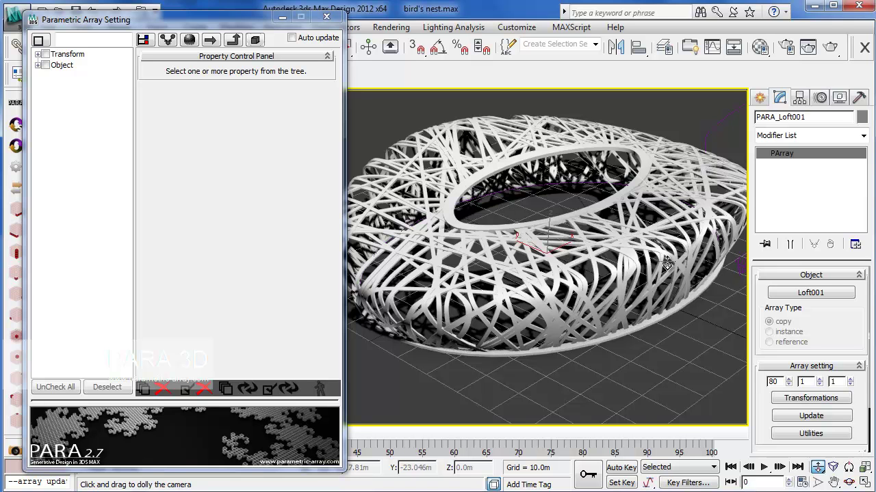
drag(550, 276, 544, 282)
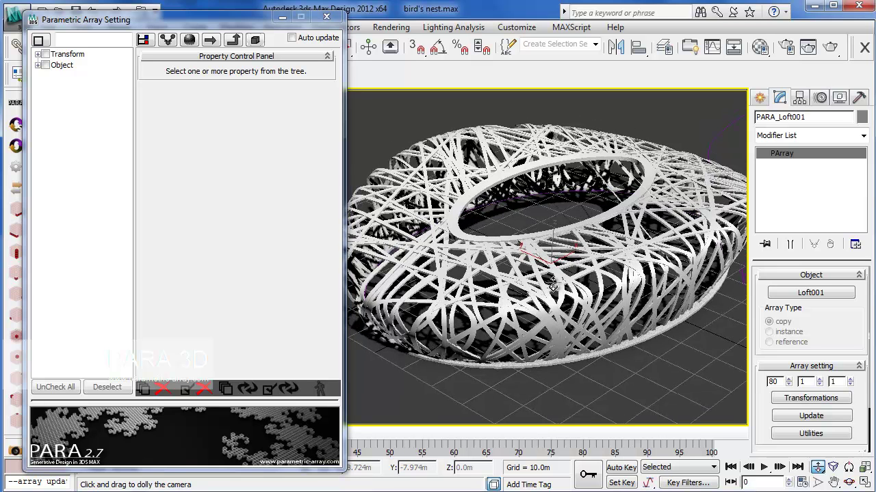
drag(635, 279, 667, 308)
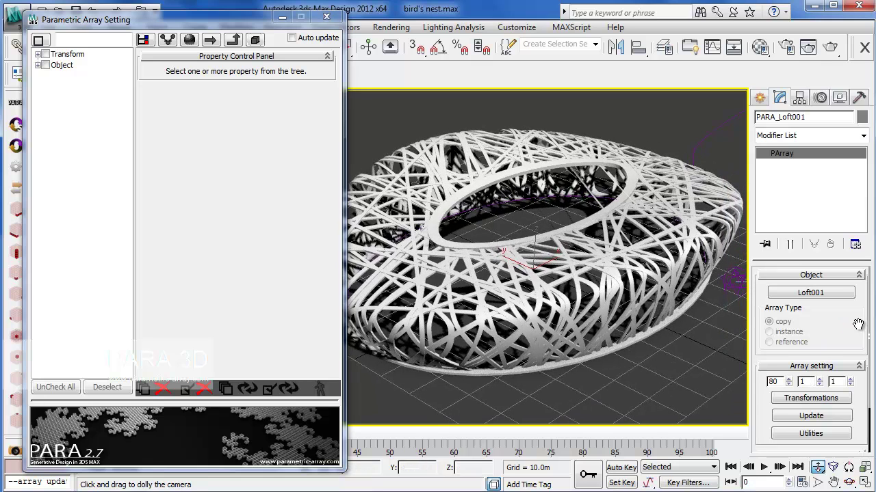
Recompute the 80-strip array twice, then close the Parametric Array Setting window.
drag(861, 325, 847, 304)
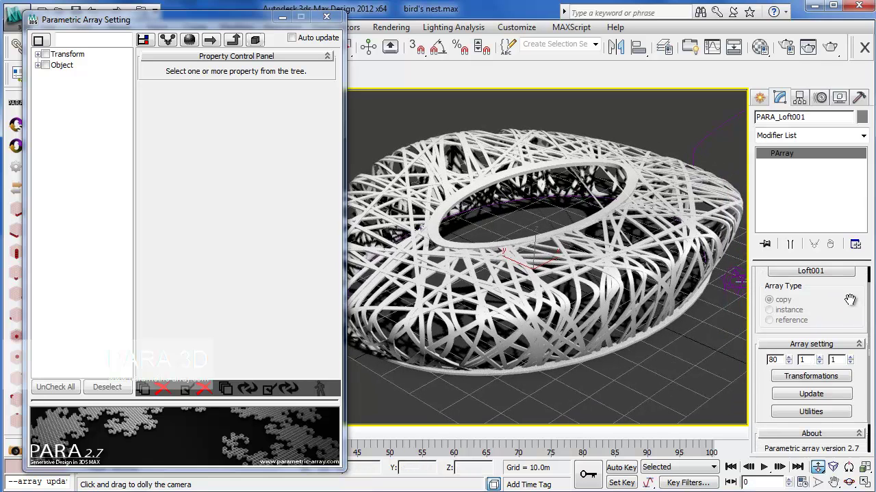
click(812, 390)
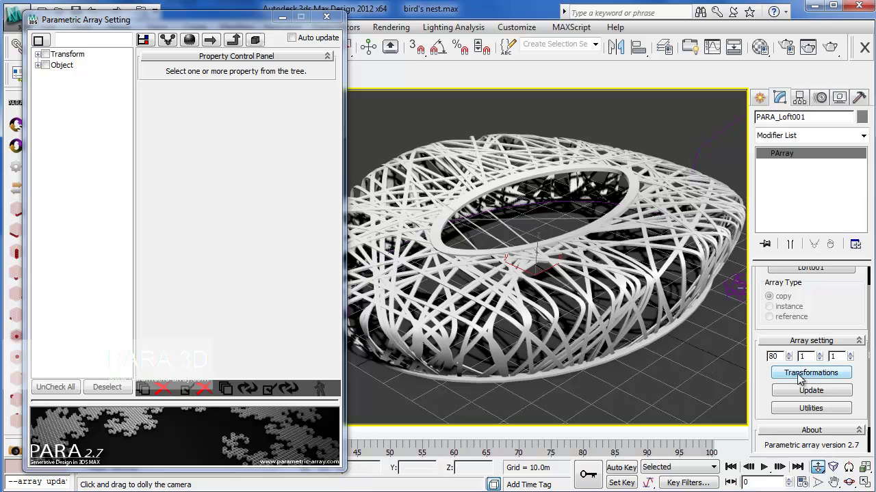
click(812, 396)
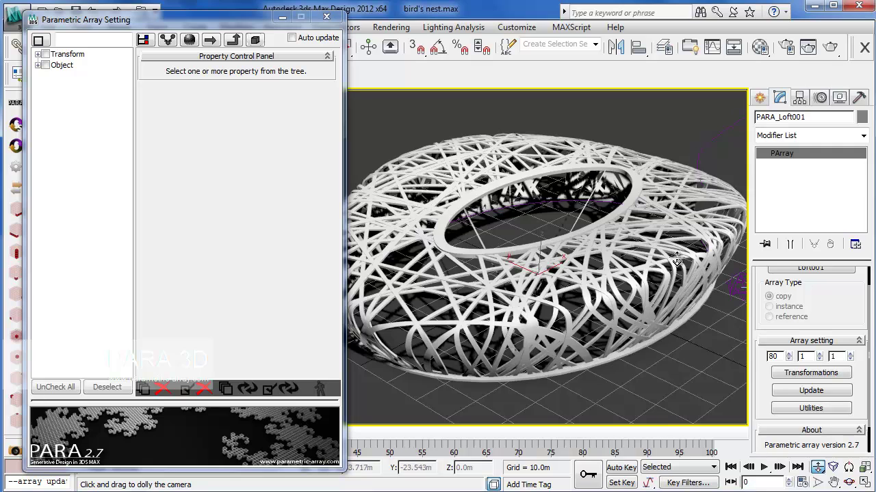
click(327, 16)
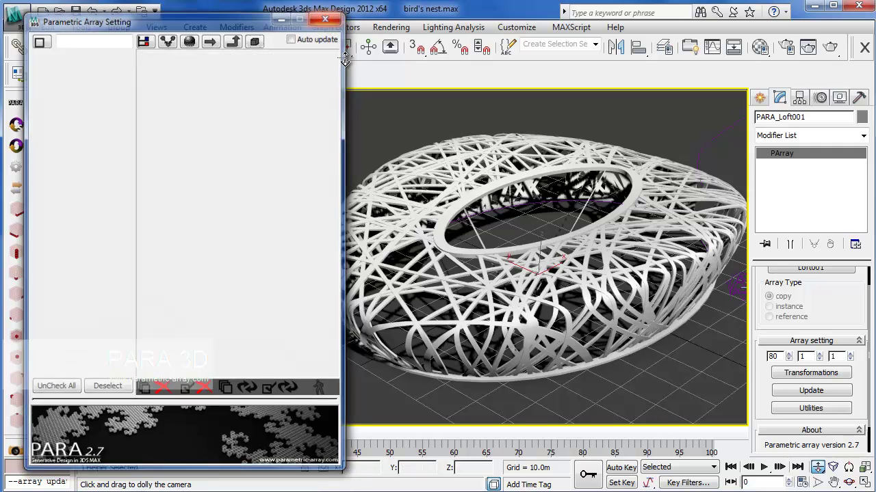
Regenerate the nest several times with new random strip patterns.
middle_drag(448, 272, 342, 274)
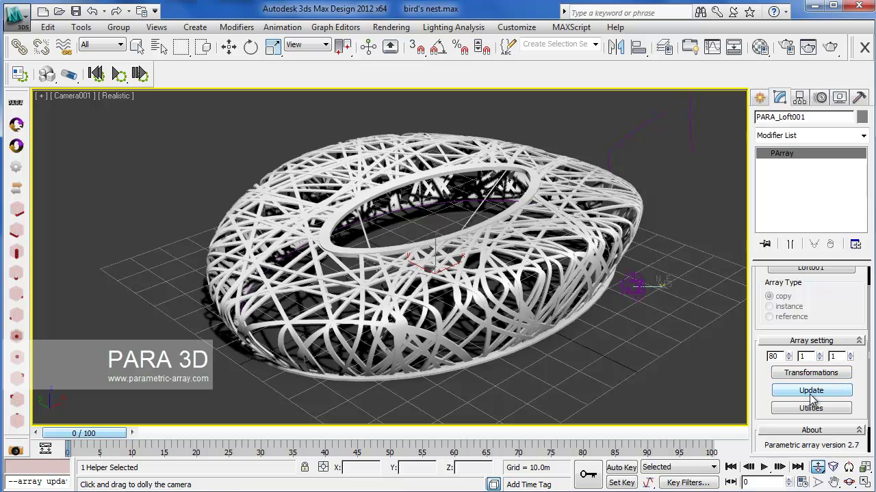
click(811, 391)
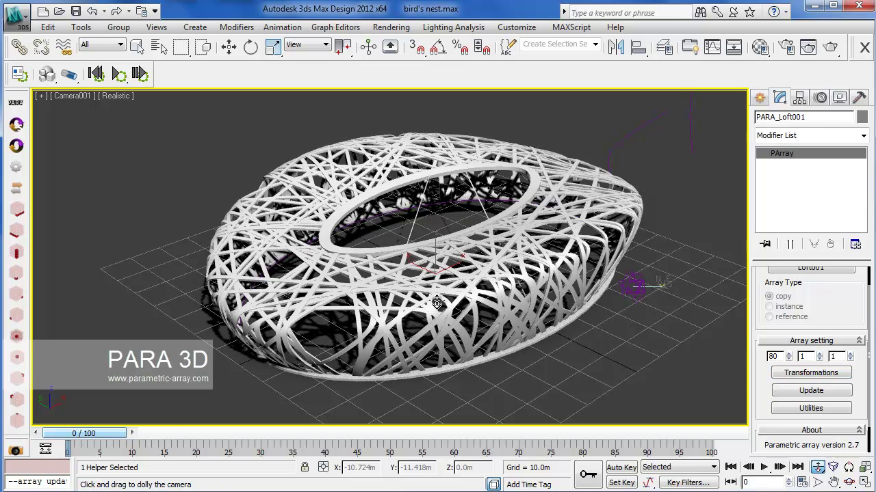
click(807, 392)
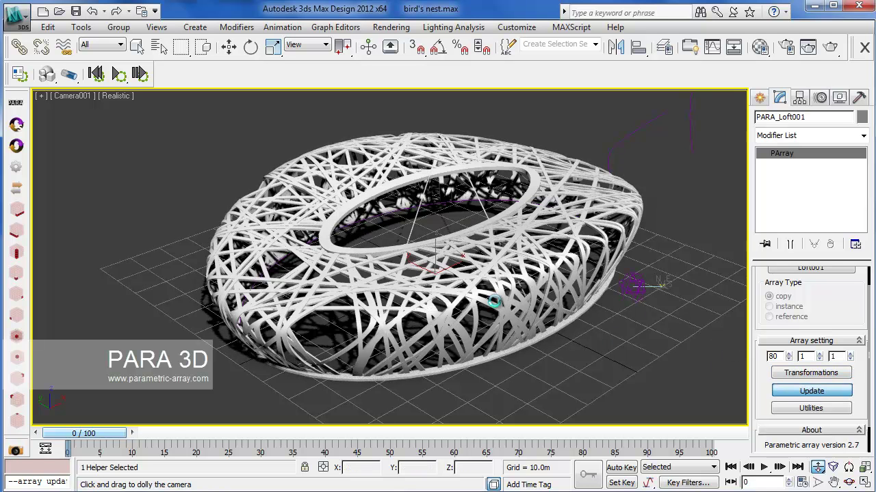
click(805, 392)
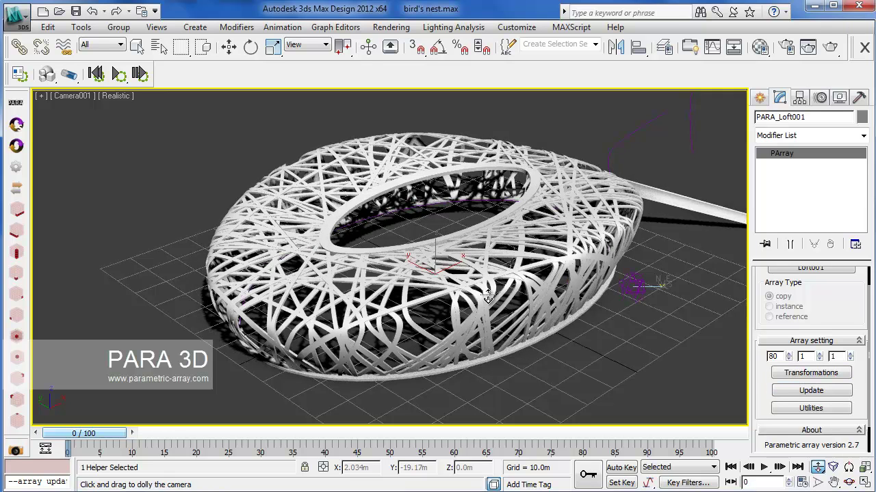
click(826, 391)
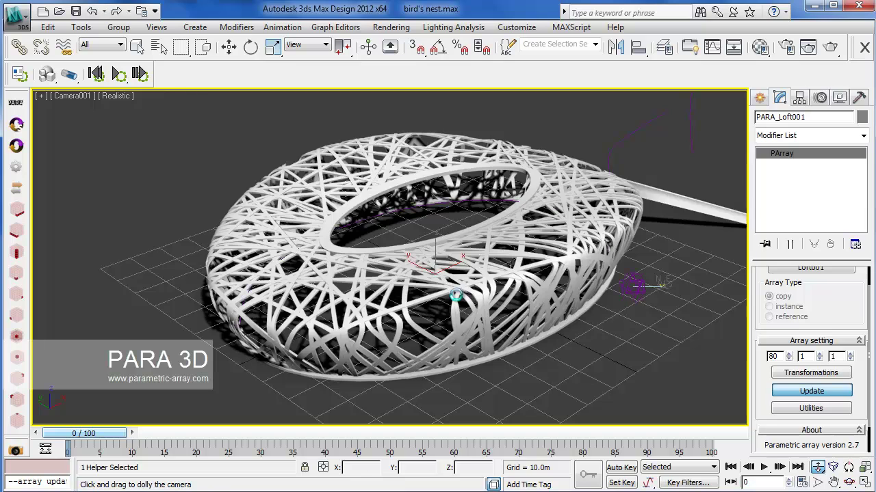
middle_drag(477, 264, 547, 333)
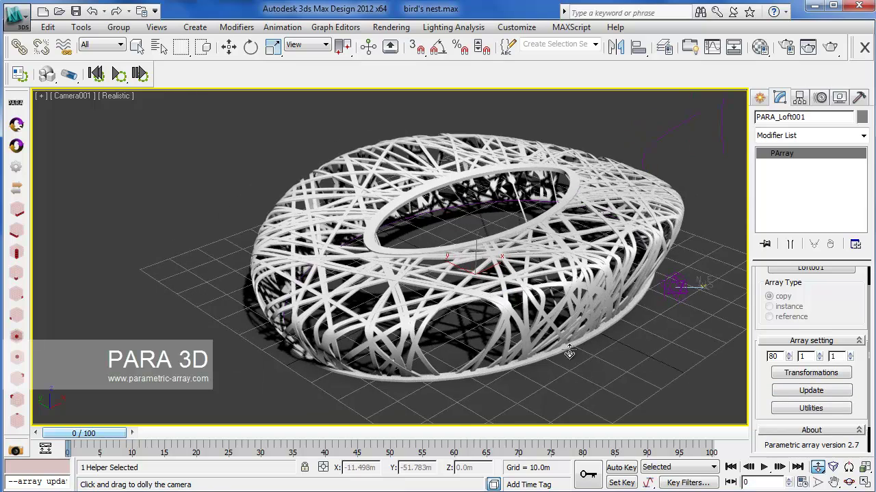
Regenerate a few more random patterns, then select strip Loft027.
click(805, 397)
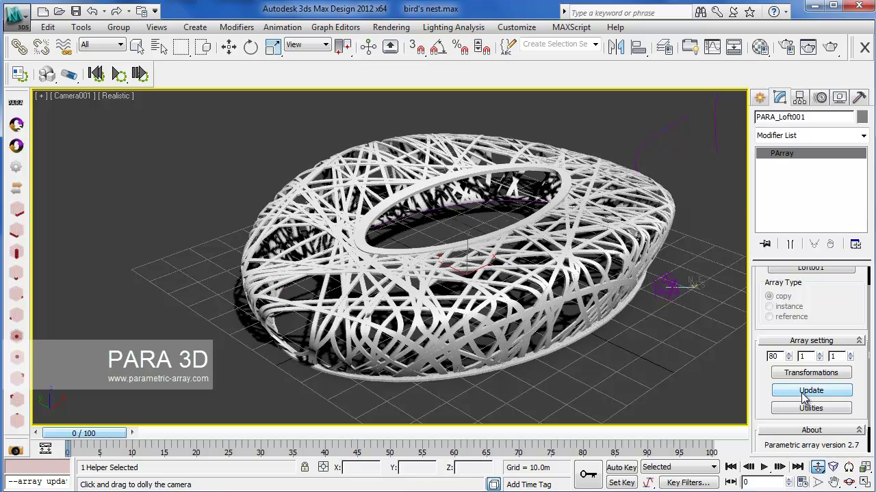
click(804, 398)
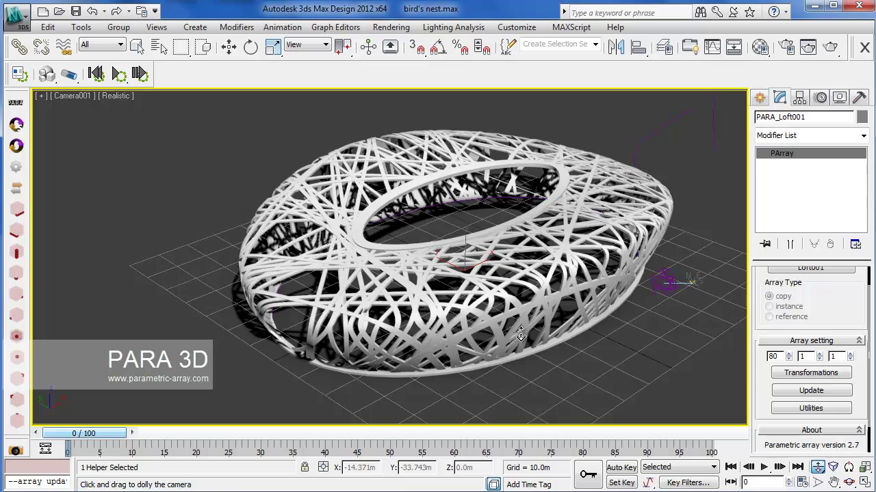
middle_drag(564, 305, 574, 317)
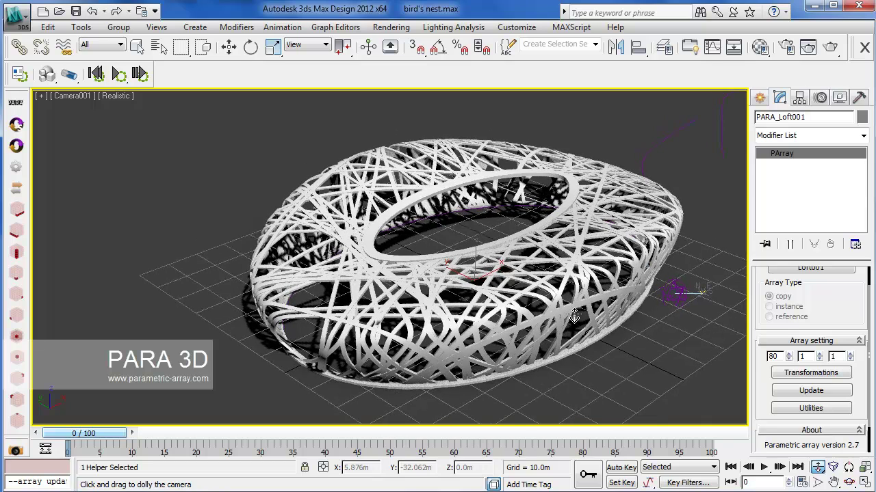
click(804, 399)
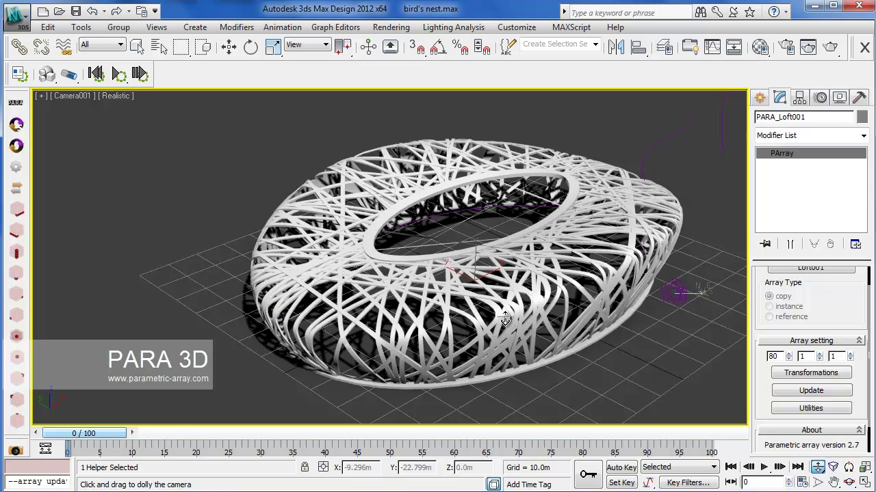
click(807, 398)
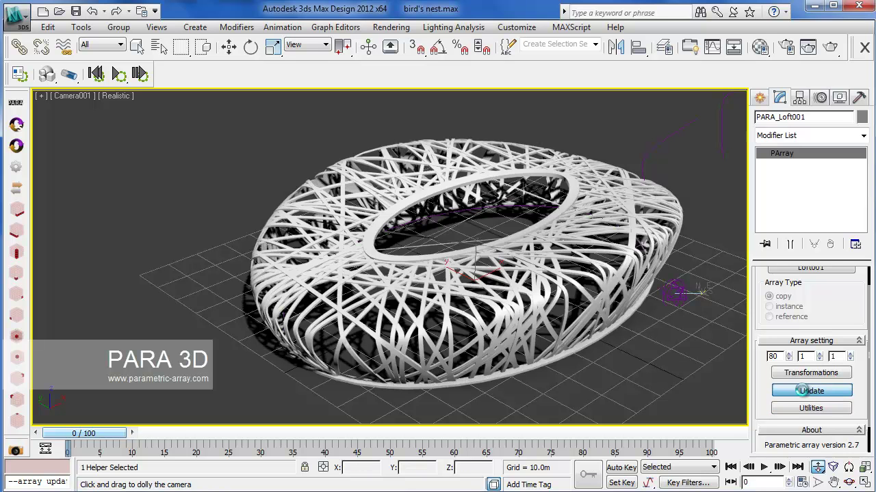
right_click(453, 281)
click(461, 282)
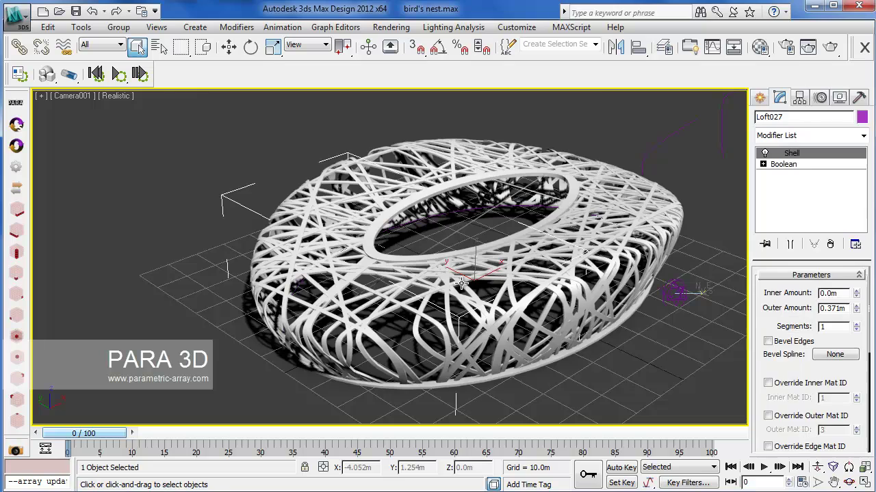
Reopen Parametric Array Setting beside the view and expand the Object and Shell properties.
click(16, 166)
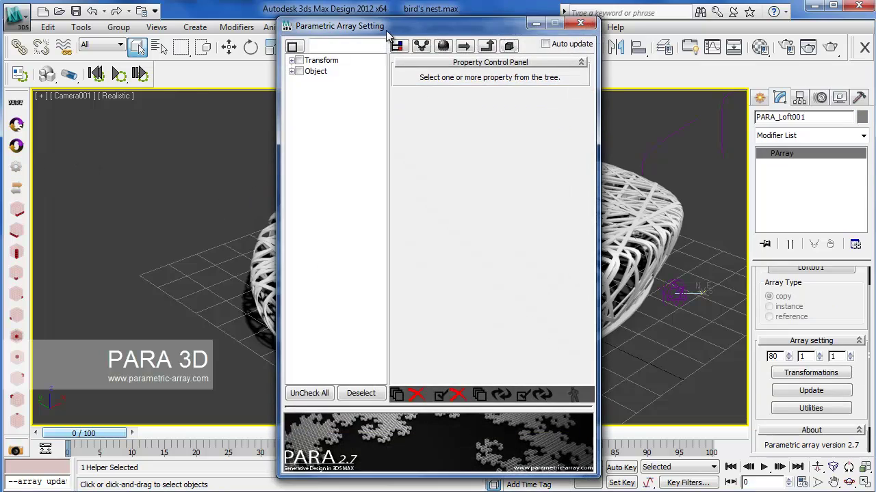
mouse_move(388, 38)
mouse_down()
mouse_move(217, 20)
mouse_move(140, 29)
mouse_up()
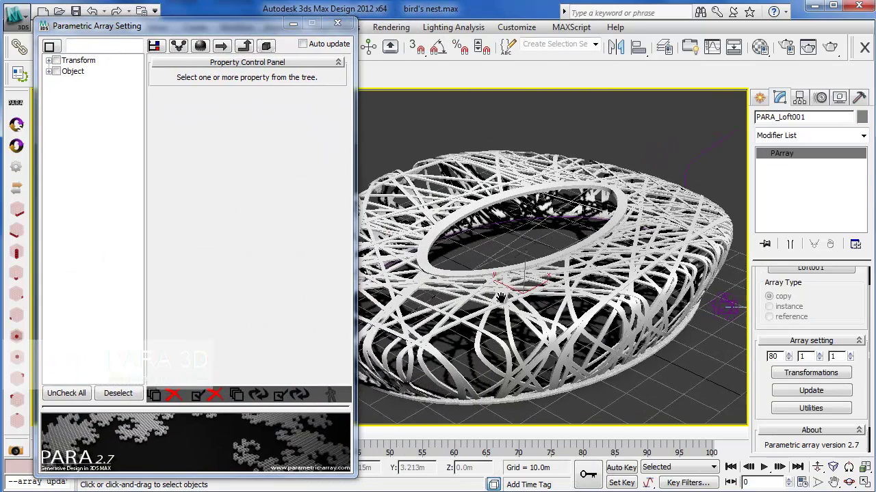
click(48, 72)
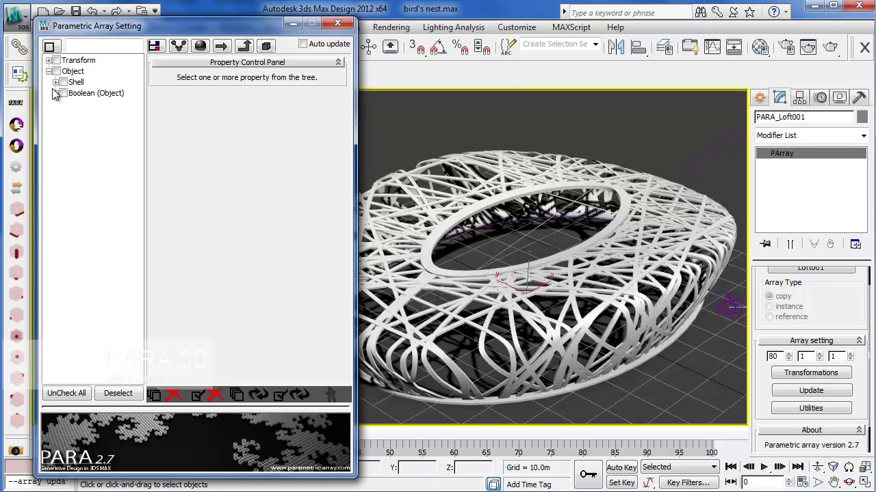
click(55, 82)
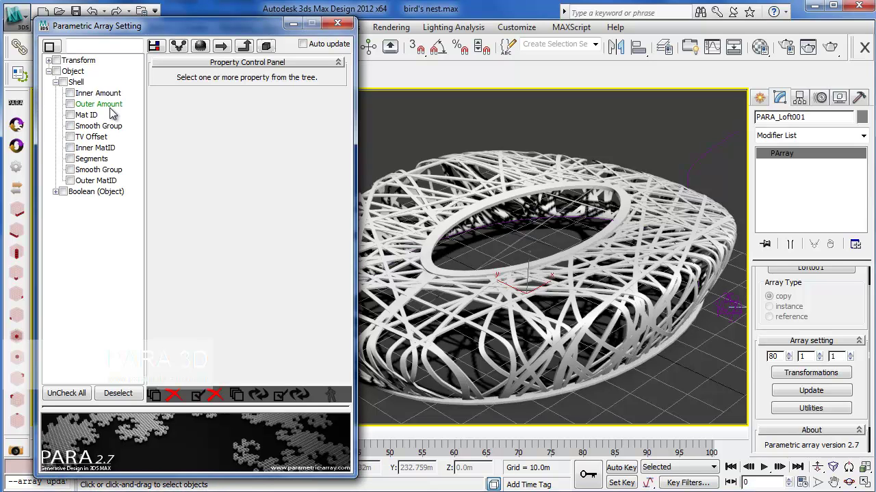
alt+middle_drag(449, 304, 484, 300)
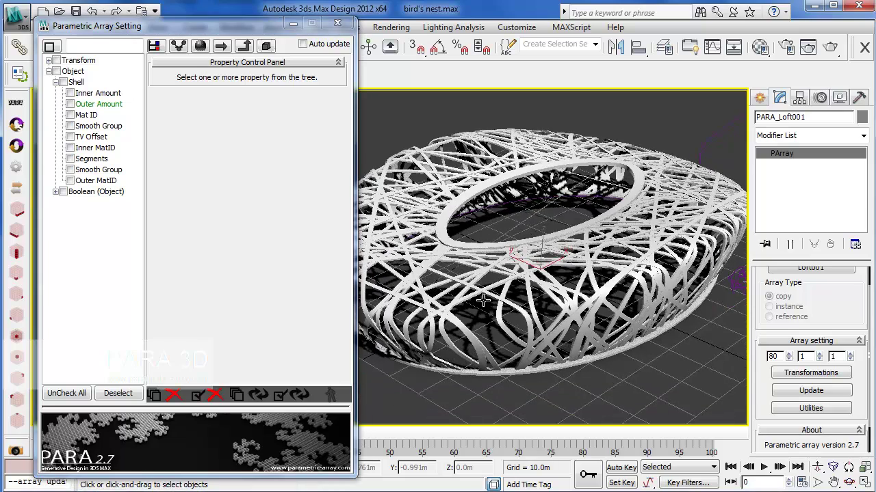
click(817, 467)
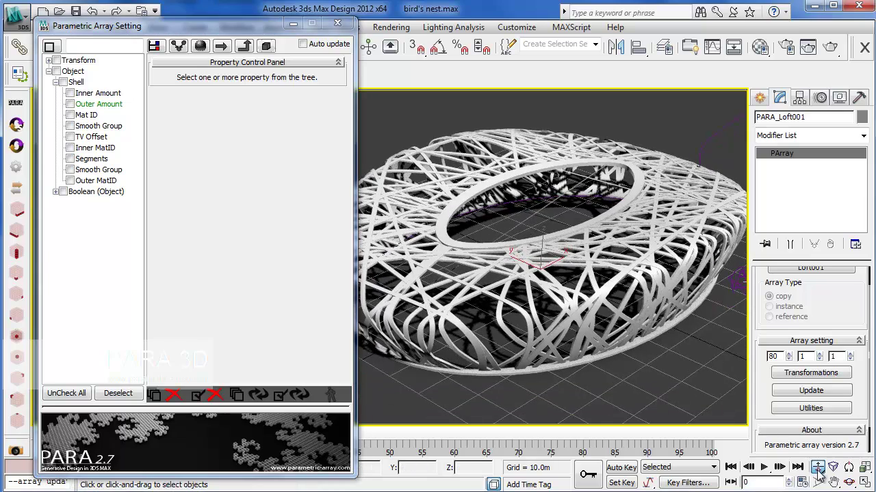
drag(479, 327, 475, 284)
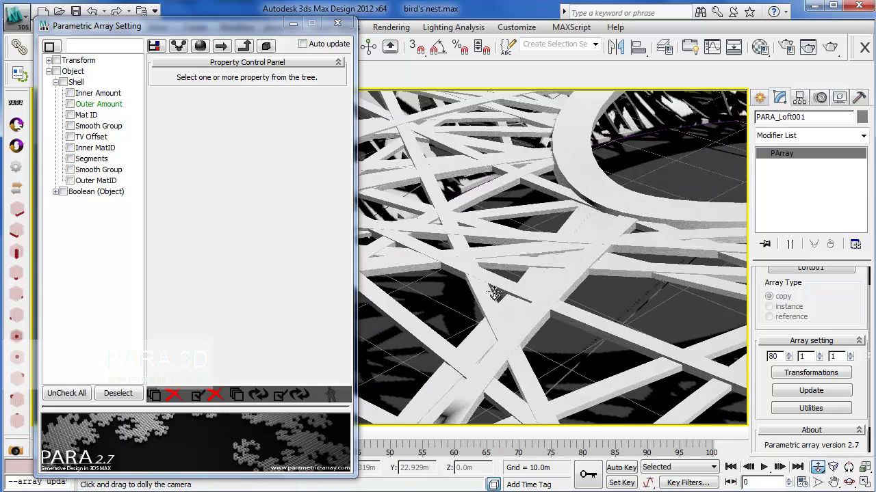
mouse_move(475, 284)
middle_down()
mouse_move(518, 279)
mouse_move(546, 288)
middle_up()
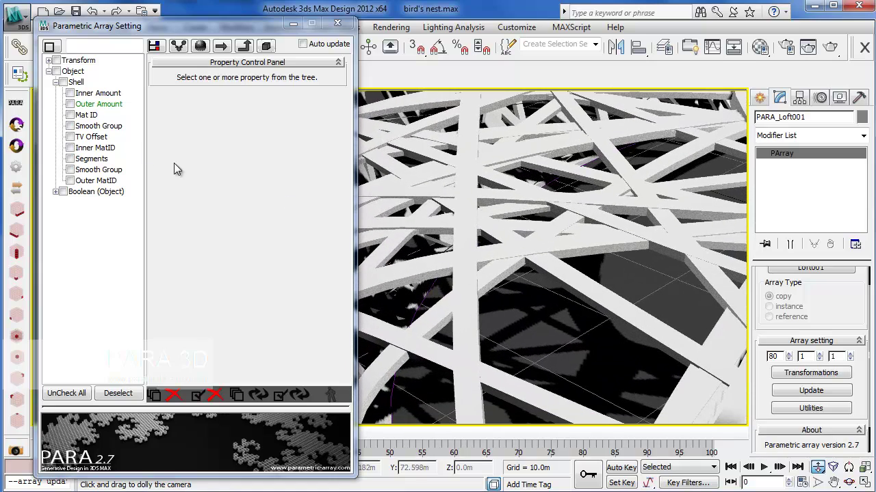
Randomize Shell Outer Amount from 0.3 to 0.9 and regenerate the array.
click(96, 104)
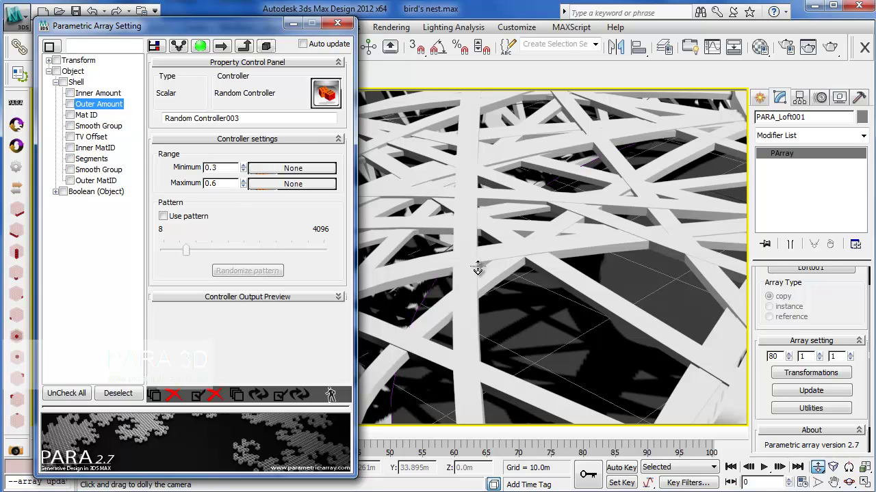
click(230, 181)
text(0.9)
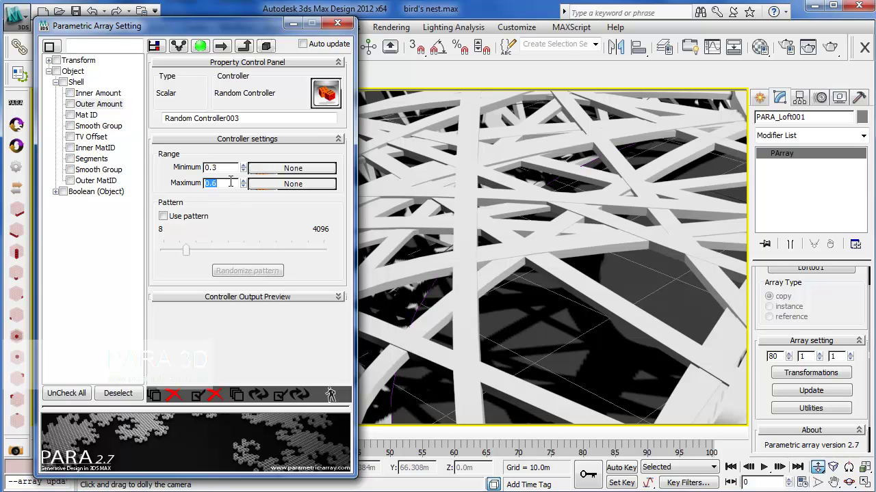
click(278, 399)
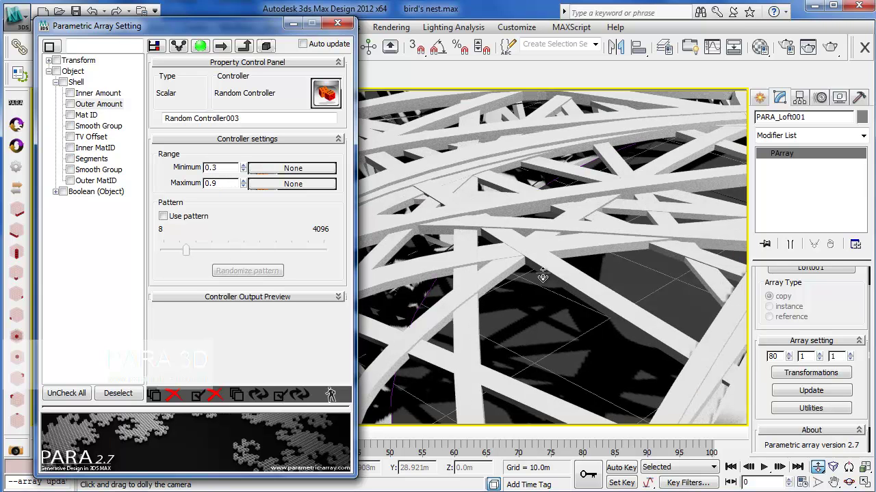
click(55, 192)
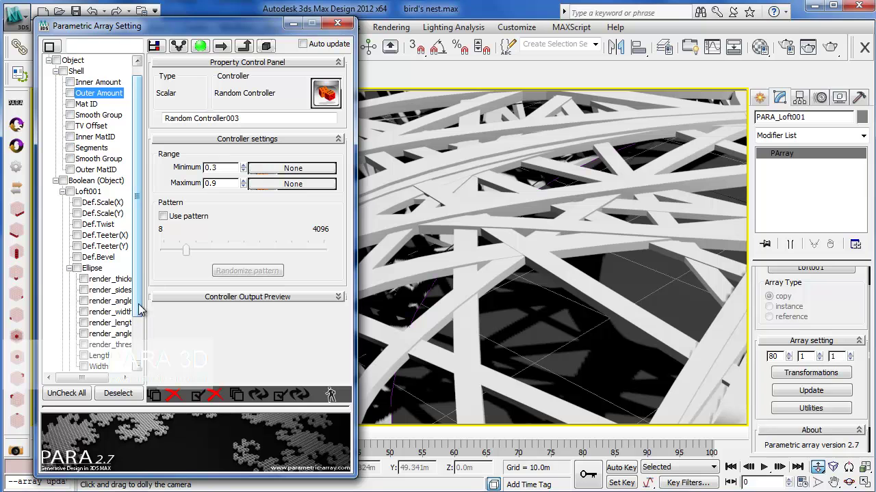
Check the Boolean's Ellipse Length as an arrayed parameter.
scroll(109, 301, down, 2)
scroll(116, 287, down, 1)
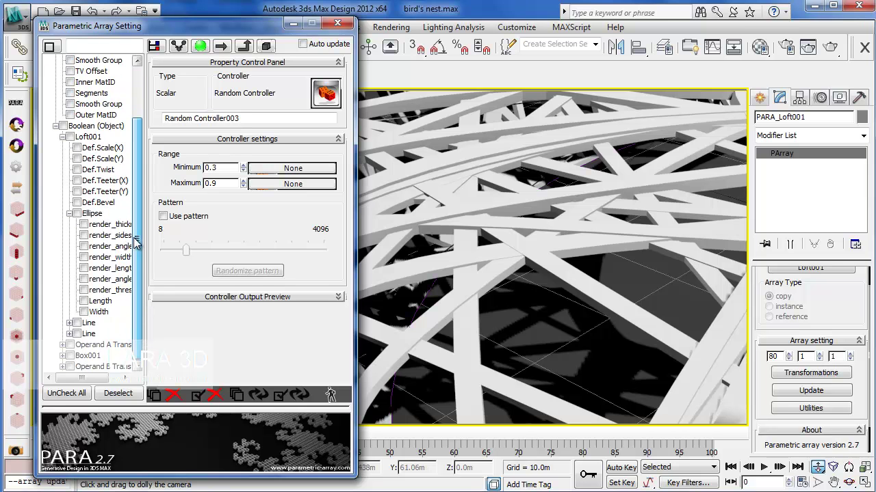
click(85, 302)
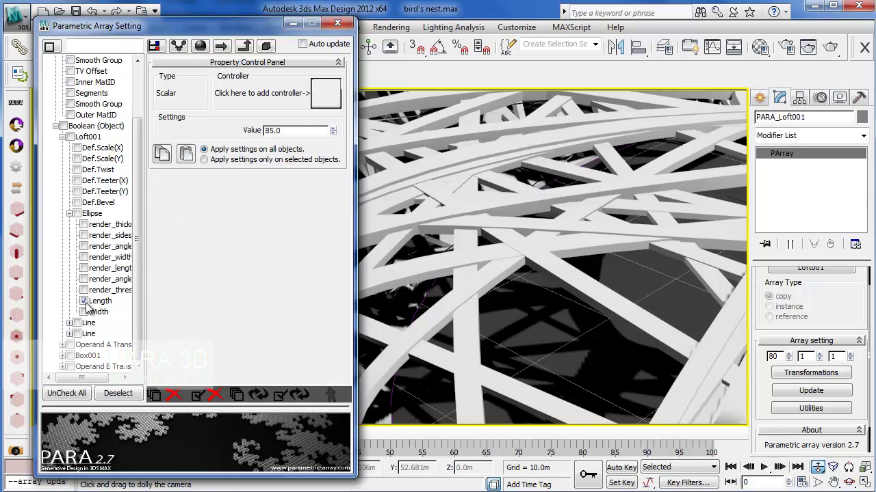
mouse_move(529, 264)
mouse_down()
mouse_move(547, 272)
mouse_move(530, 249)
mouse_up()
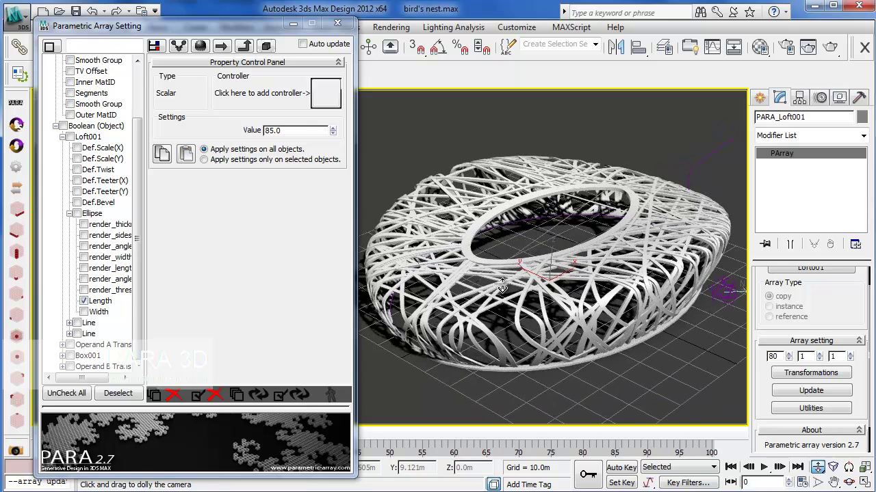
Try Ellipse Length values of 90 and 150, then settle on 85.
double_click(306, 130)
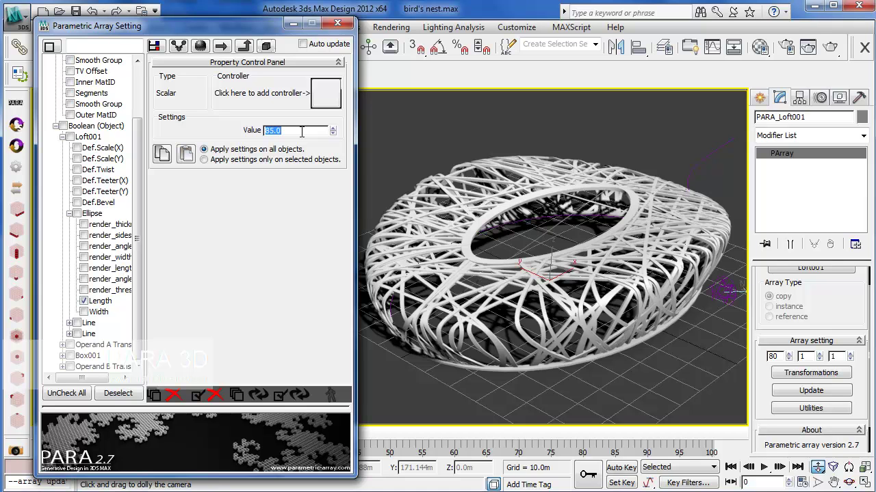
text(90)
double_click(301, 132)
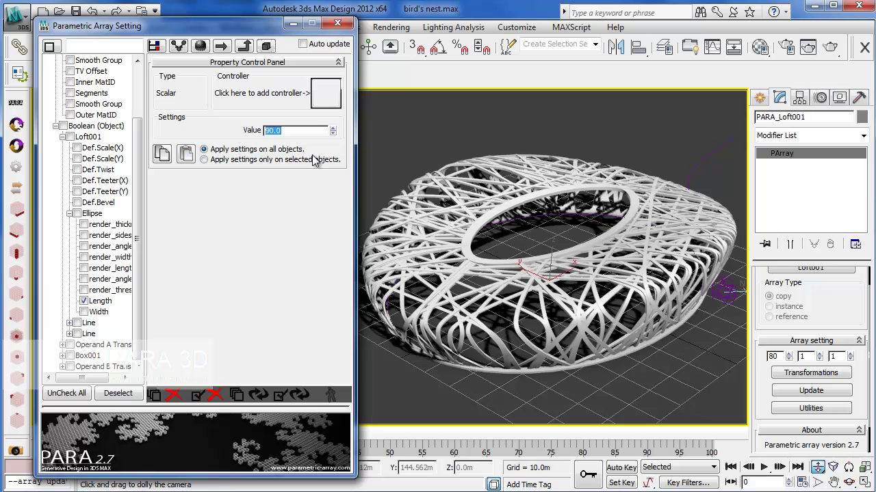
text(50)
double_click(285, 130)
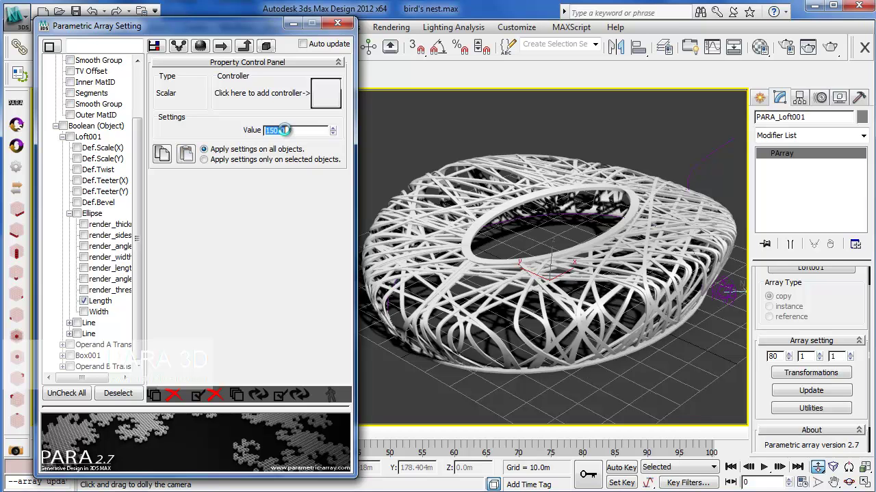
mouse_move(461, 312)
mouse_down()
mouse_move(459, 277)
mouse_move(508, 295)
mouse_move(503, 274)
mouse_up()
click(290, 132)
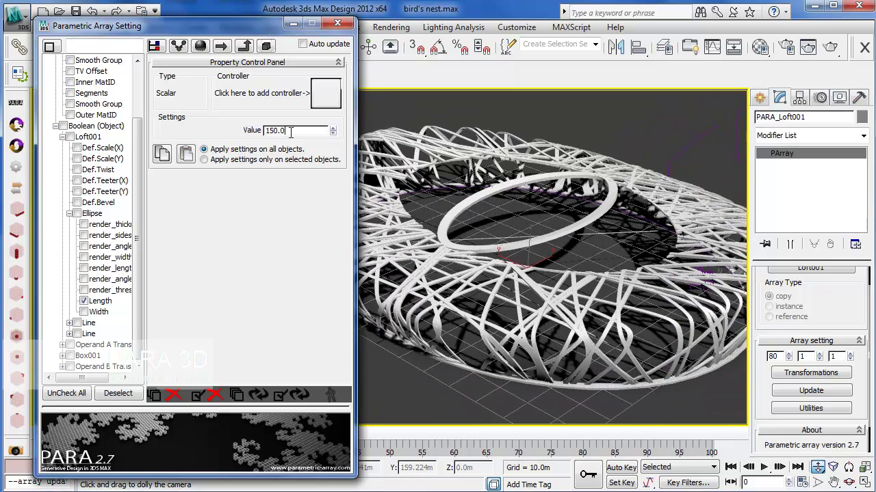
text(85)
key(Return)
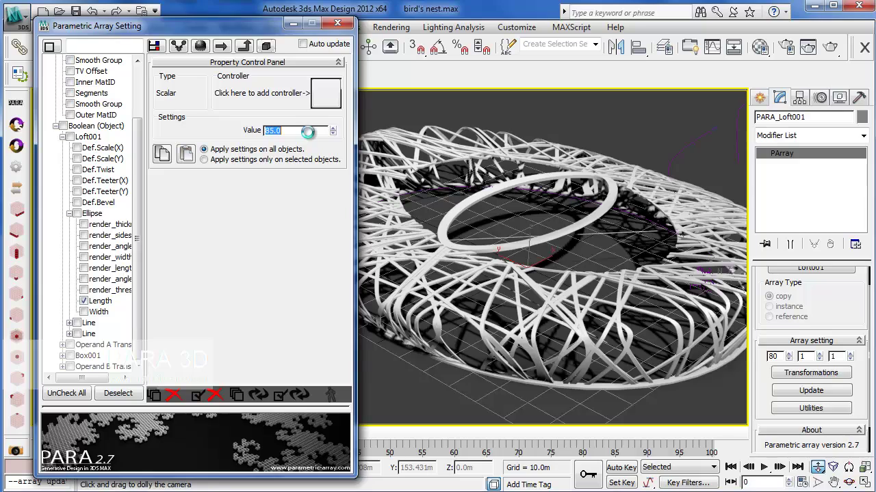
drag(466, 289, 468, 305)
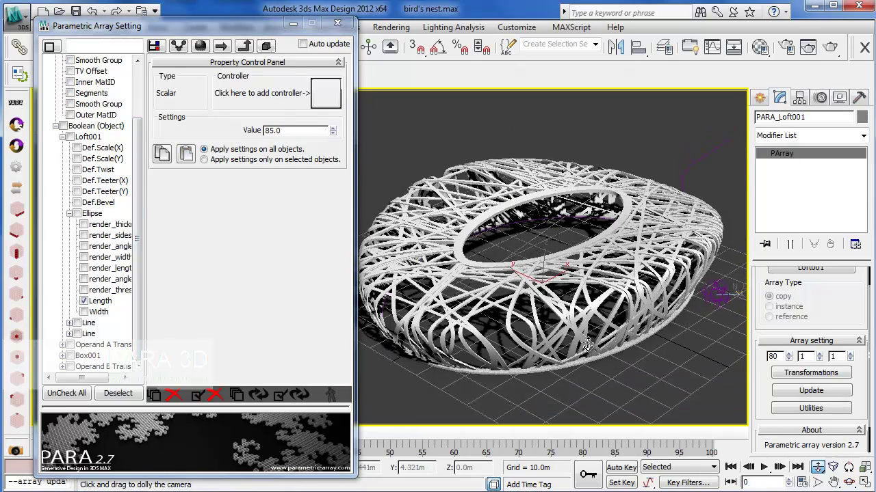
mouse_move(434, 328)
mouse_down()
mouse_move(497, 302)
mouse_move(577, 247)
mouse_move(567, 259)
mouse_up()
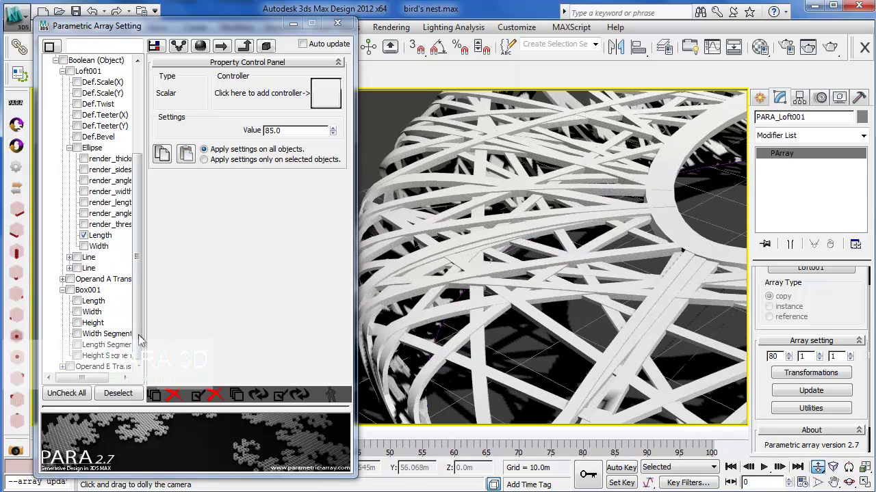
Uncheck all arrayed properties and check Box001's Length instead.
click(77, 312)
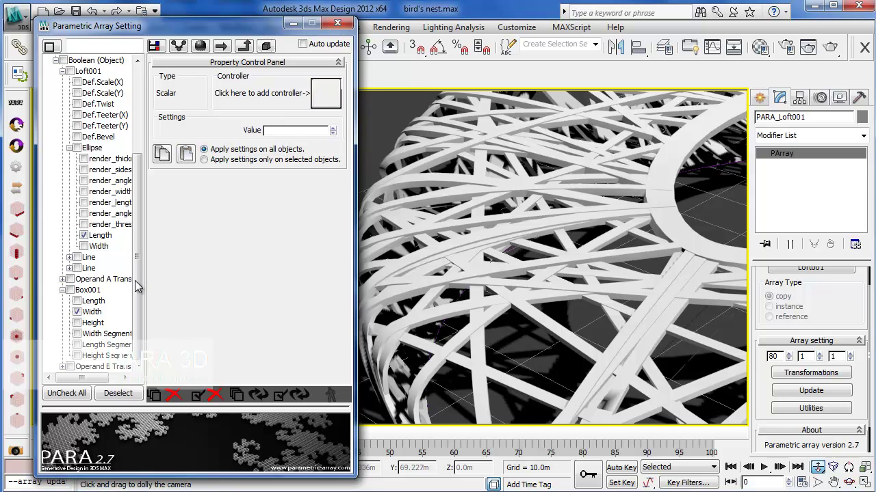
click(77, 313)
click(69, 394)
click(77, 312)
click(77, 312)
Set Box001 Length to 0.5, then back to 1.0, and scroll the tree to the top.
double_click(286, 131)
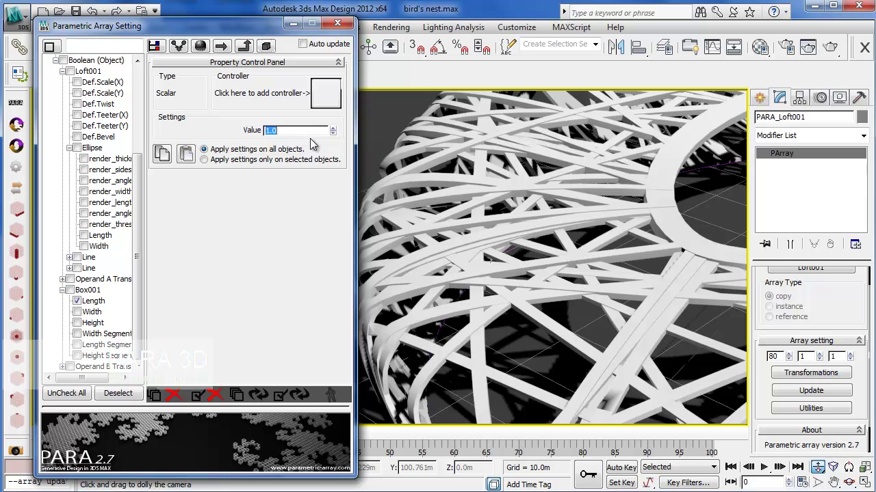
text(0.2)
key(Return)
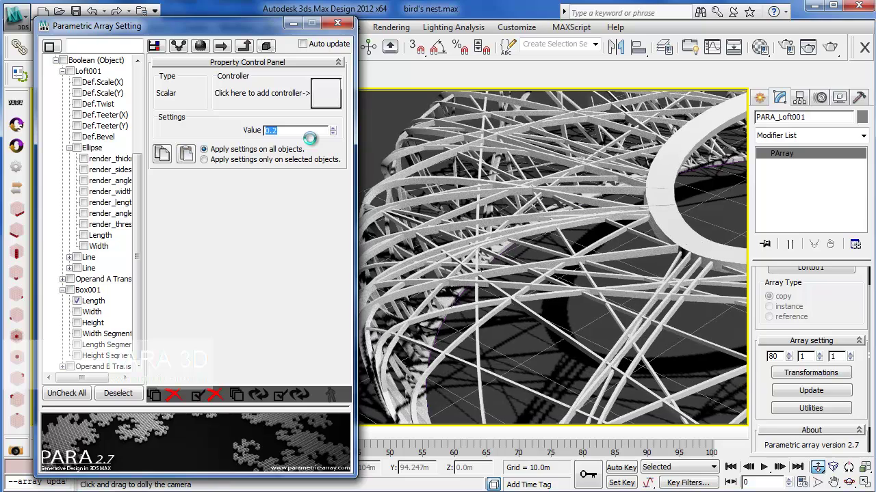
drag(538, 180, 503, 179)
text(1)
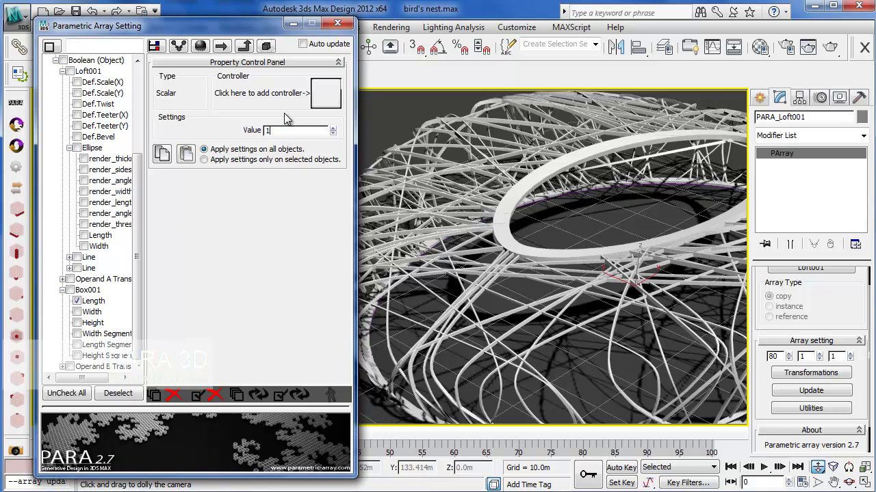
key(Return)
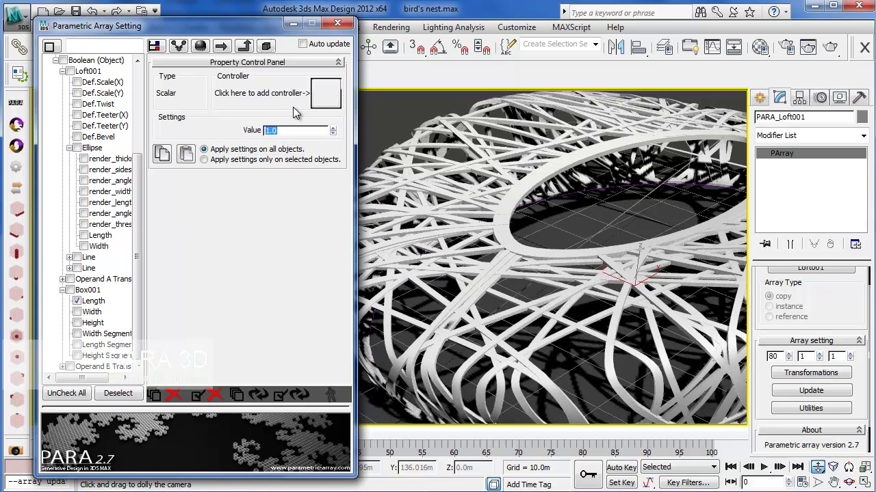
scroll(137, 273, up, 1)
scroll(135, 336, down, 1)
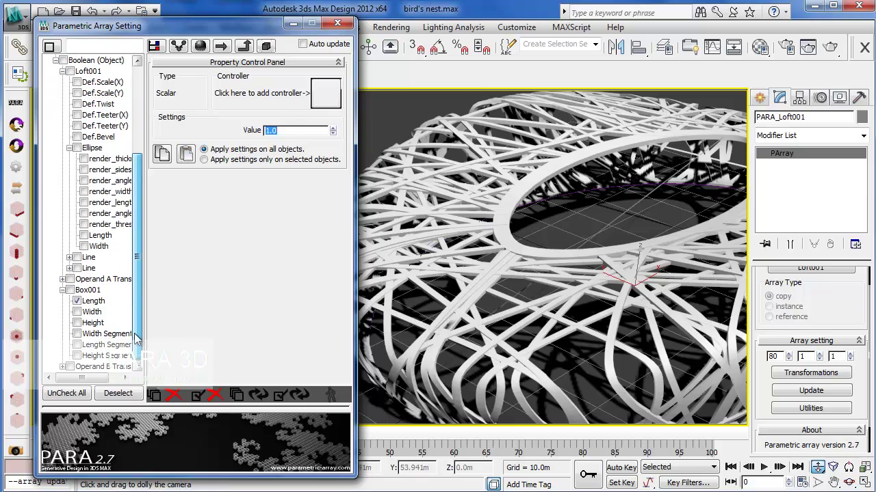
scroll(134, 336, up, 4)
scroll(135, 335, up, 1)
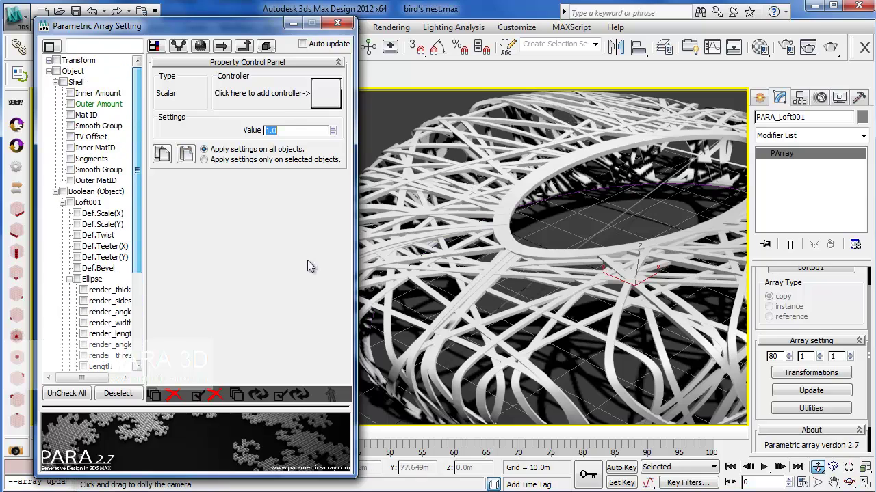
Close the Parametric Array Setting window and reframe the camera on the whole stadium.
click(338, 25)
drag(406, 205, 412, 316)
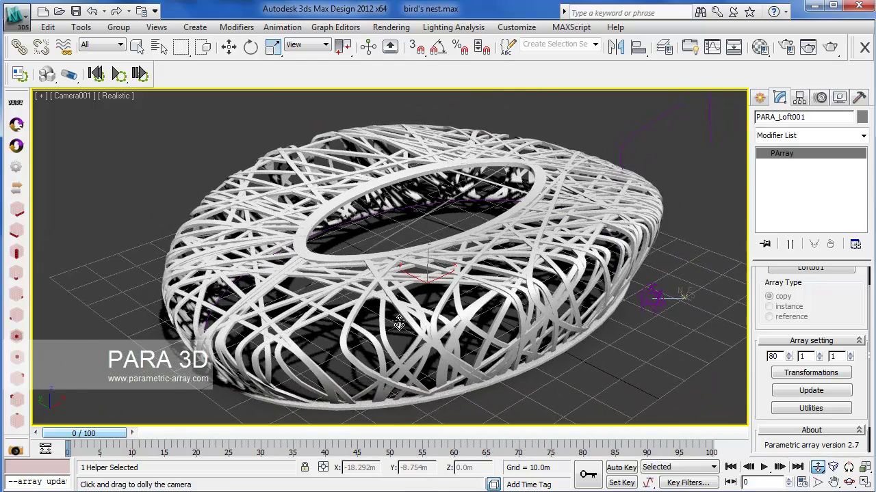
drag(398, 323, 417, 317)
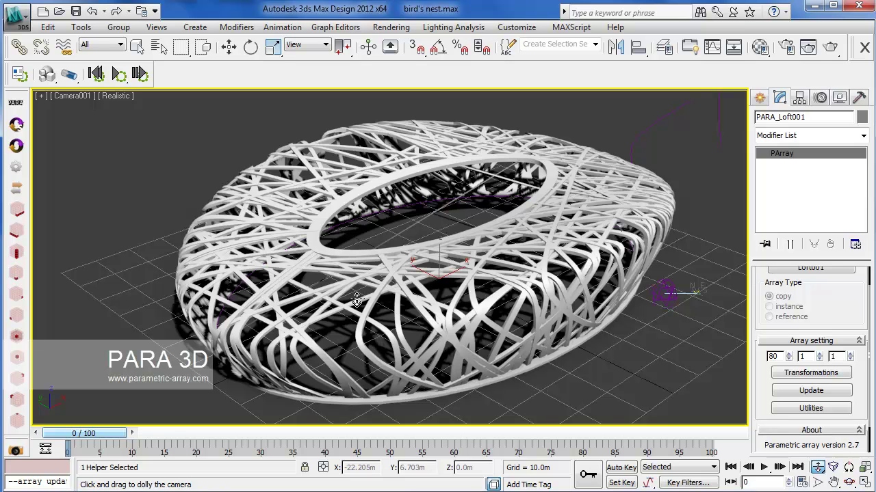
Open the 3ds Max application menu to reach Reset and the recent documents list.
click(16, 16)
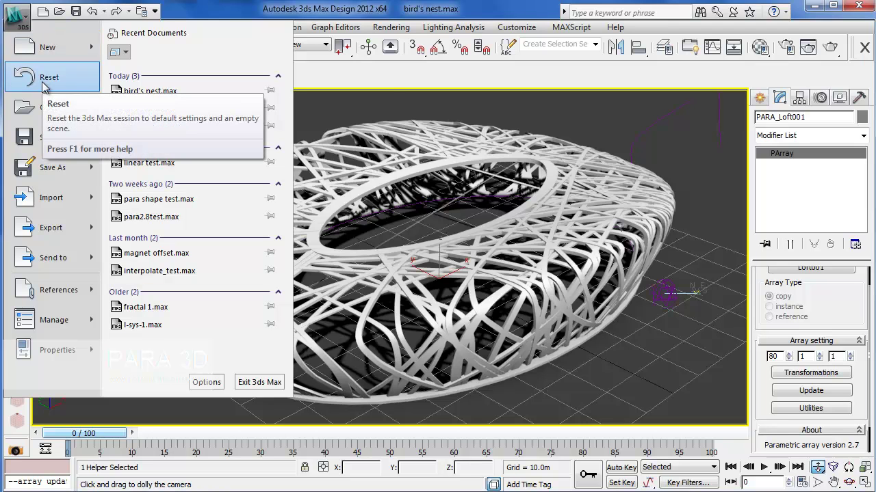